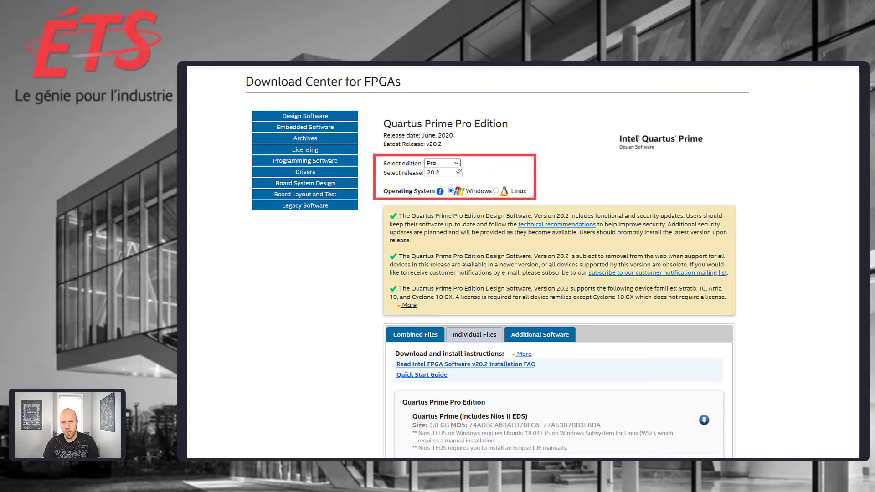
Select the Lite edition of Quartus Prime and show its combined files download, Quartus-lite-20.1.0.711-windows.tar
click(457, 164)
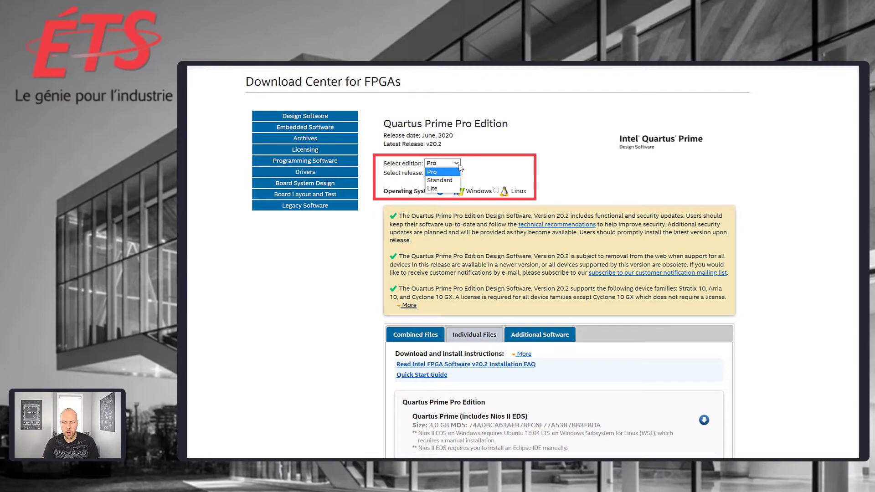
click(443, 188)
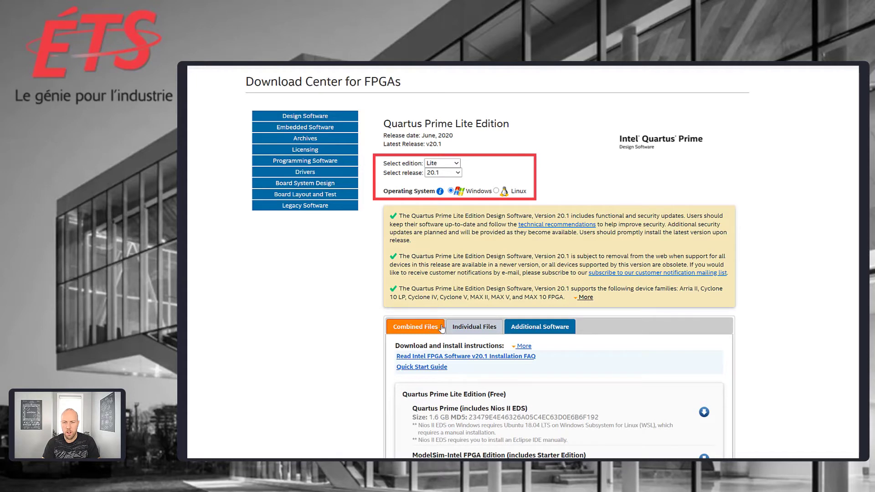
click(411, 328)
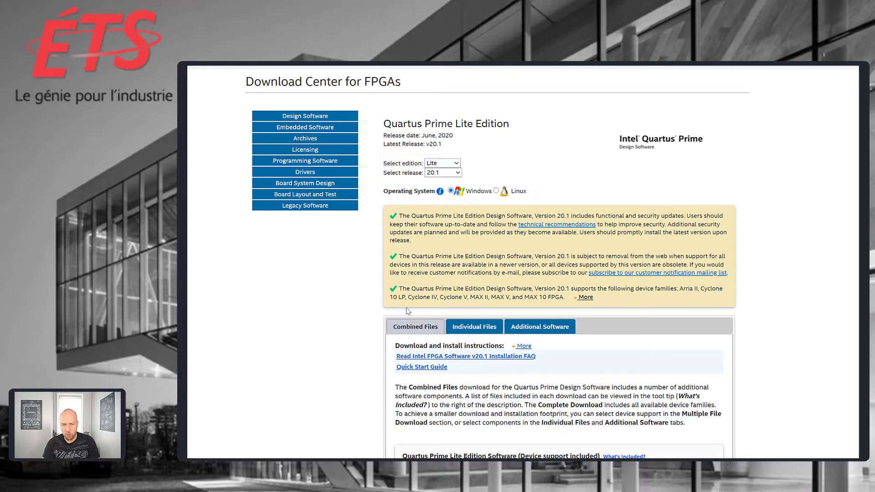
scroll(567, 445, down, 1)
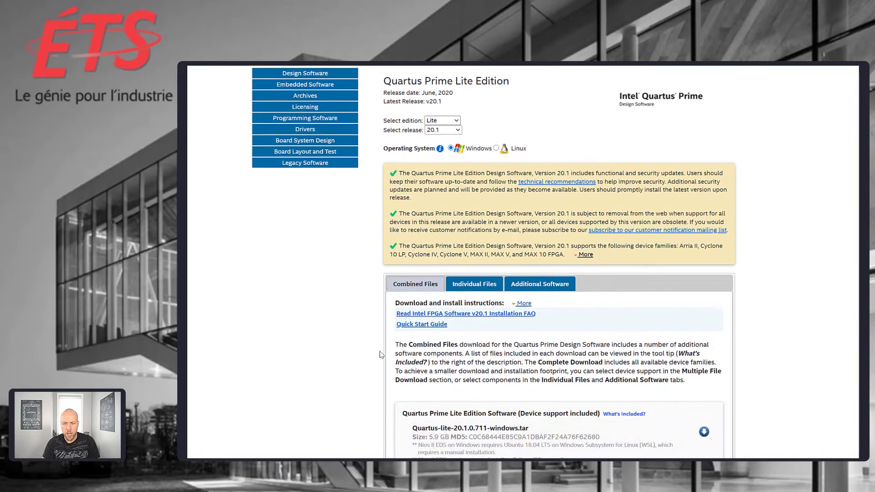
mouse_move(412, 436)
mouse_down()
mouse_move(499, 432)
mouse_move(413, 427)
mouse_up()
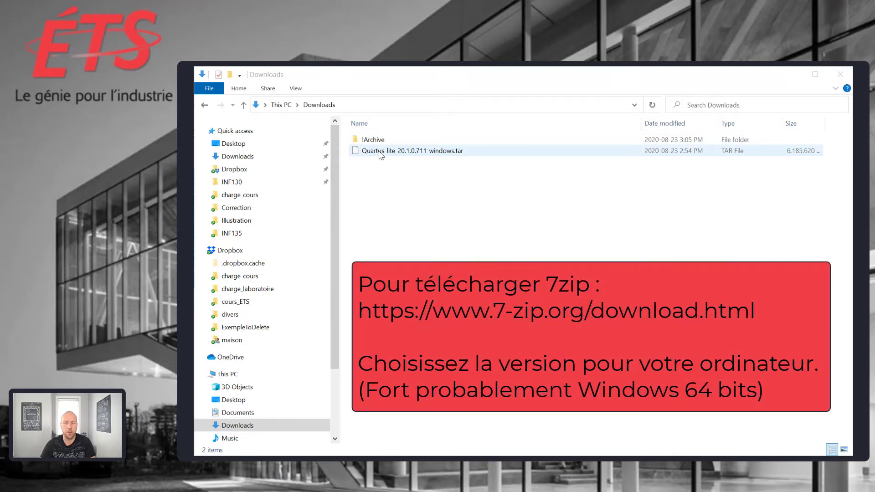
Extract Quartus-lite-20.1.0.711-windows.tar with 7-Zip into a folder named after the archive
click(381, 154)
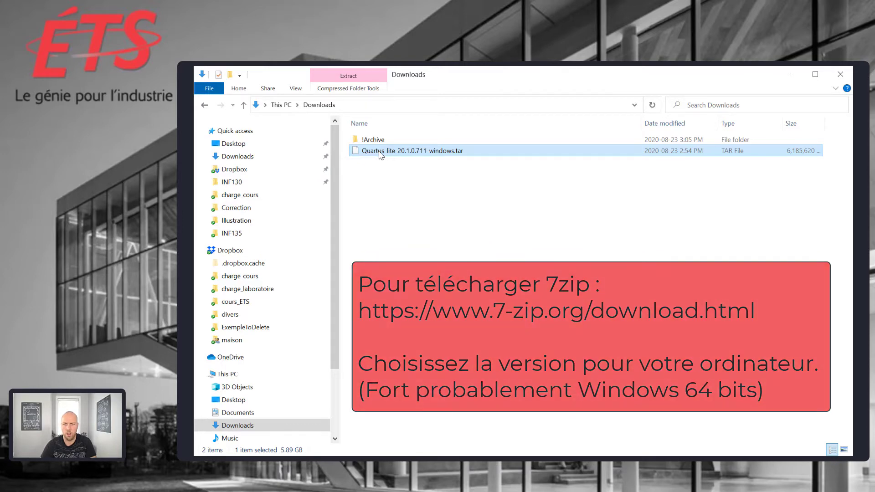
right_click(381, 153)
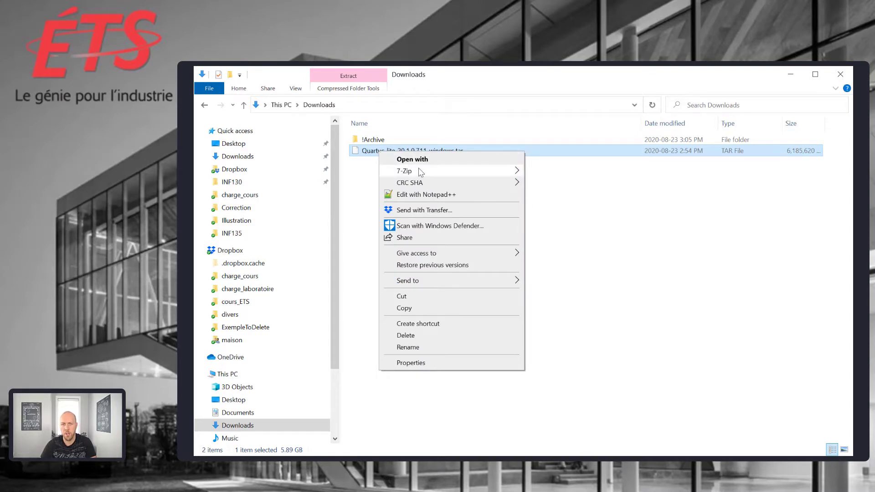
mouse_move(417, 172)
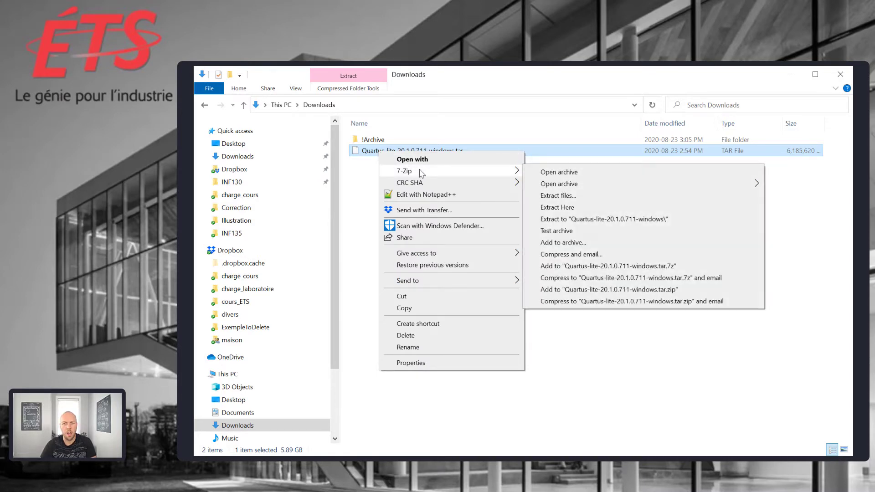
click(633, 221)
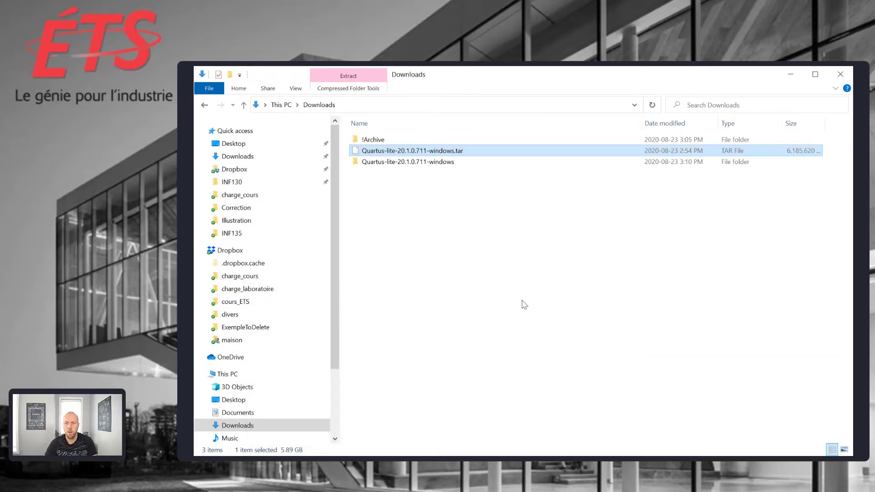
Open the extracted Quartus-lite-20.1.0.711-windows folder and run setup.bat
click(470, 220)
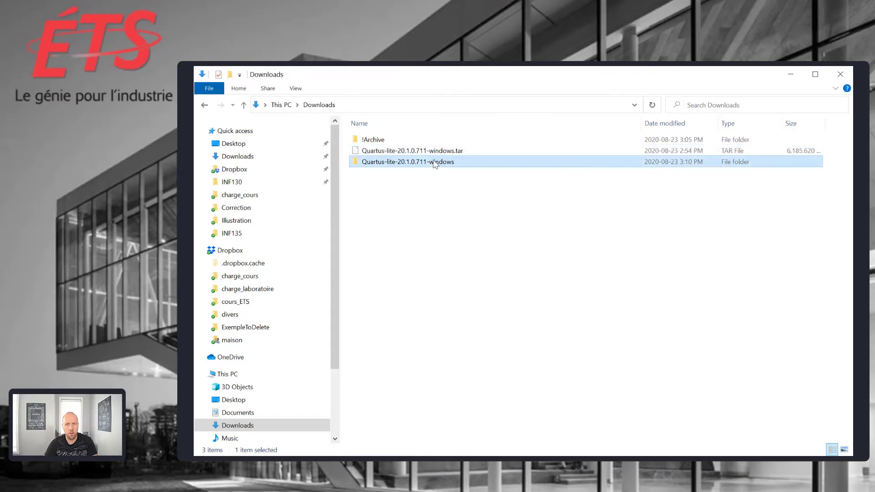
double_click(436, 162)
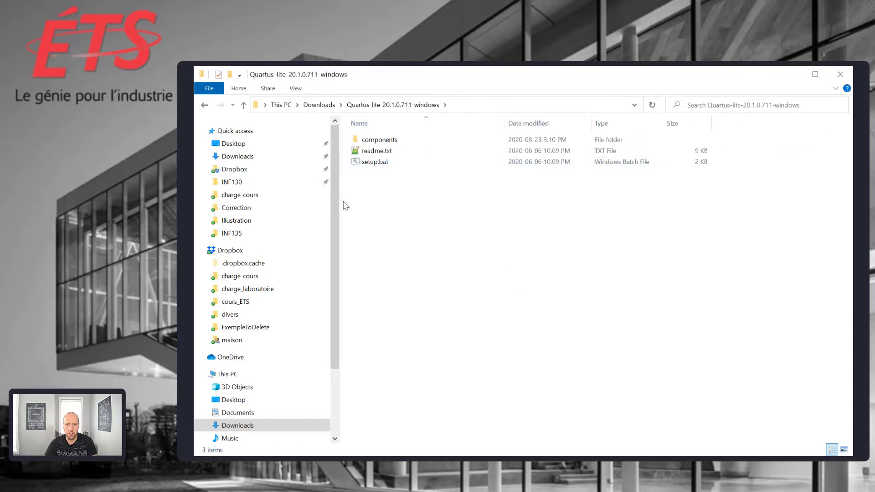
click(374, 165)
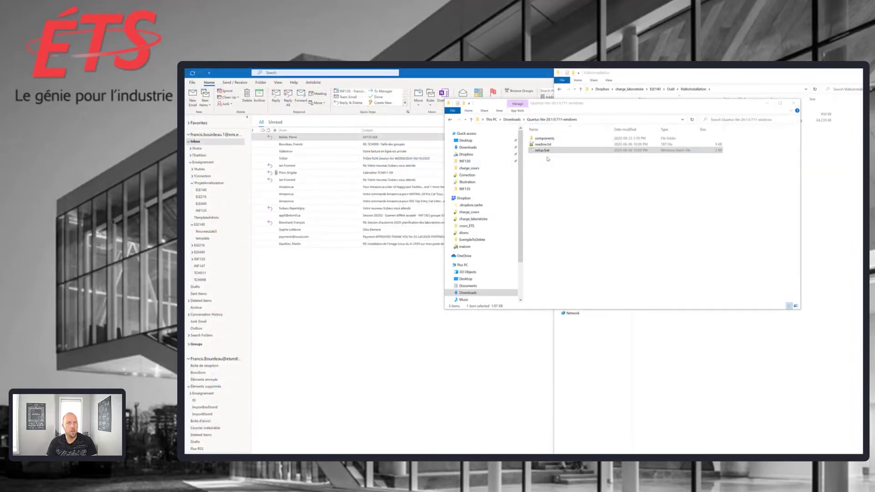
click(547, 150)
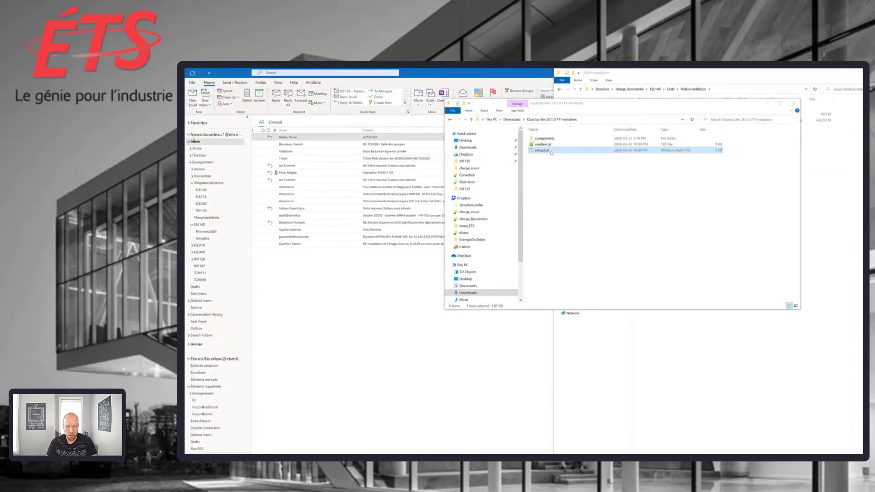
double_click(543, 151)
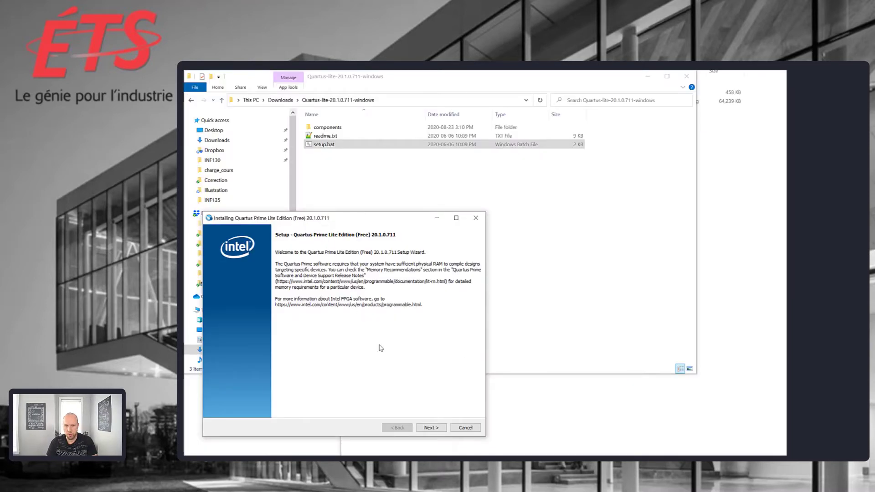
Start the Quartus Prime Lite setup wizard and accept the license agreement
click(431, 428)
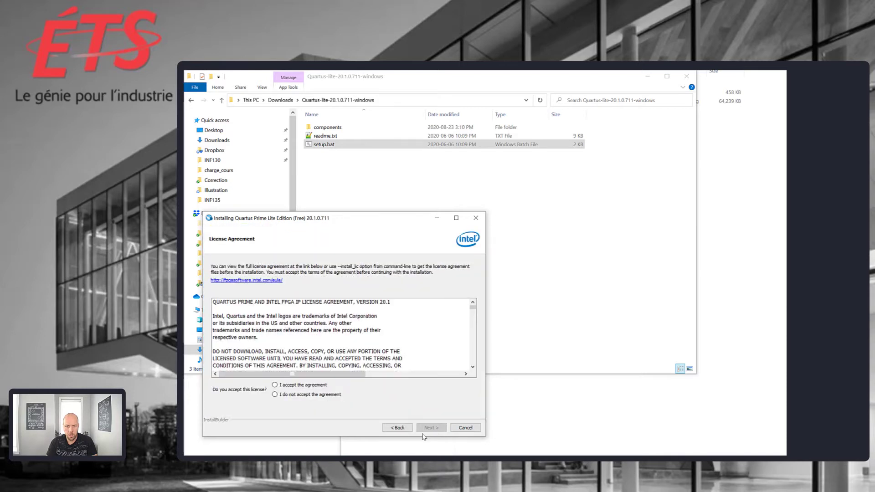
click(309, 386)
click(431, 428)
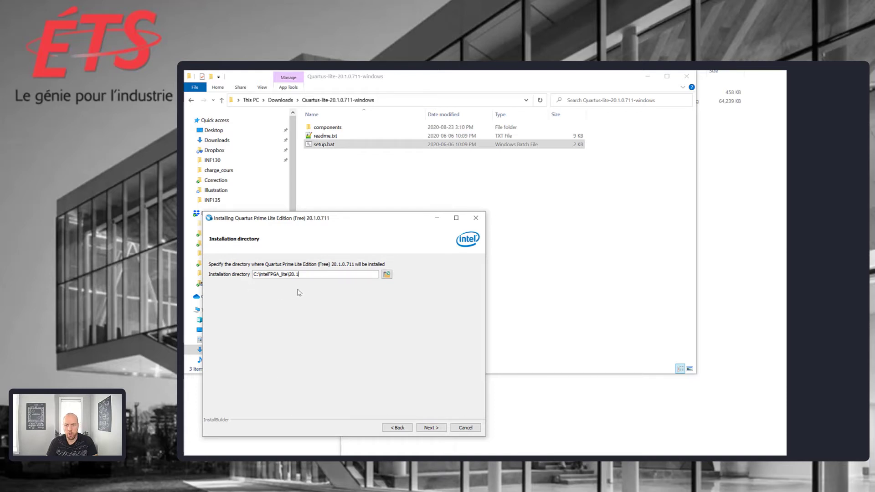
Set the installation directory to D:\Software\QuartusPrimeLite and continue to the component selection
click(387, 274)
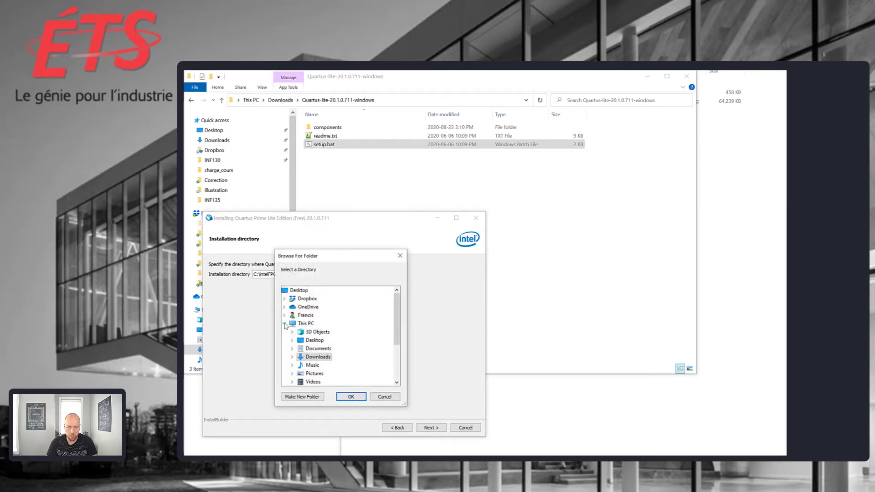
scroll(296, 331, down, 3)
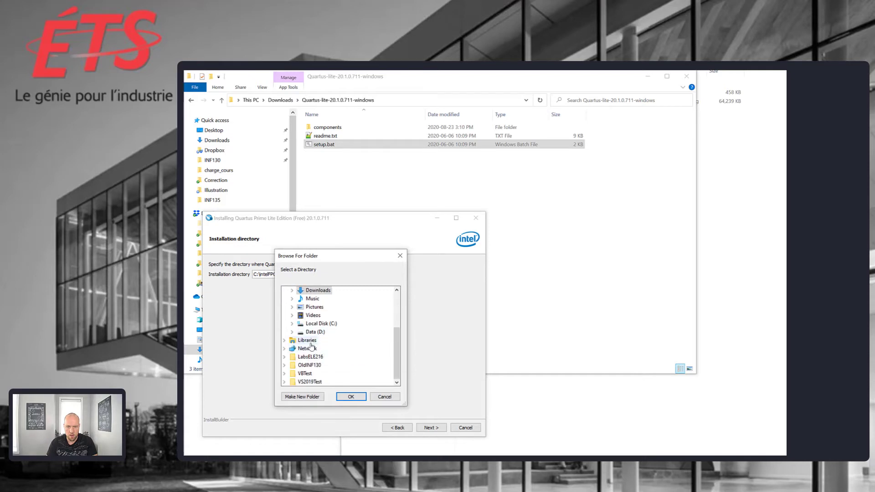
double_click(312, 332)
click(324, 348)
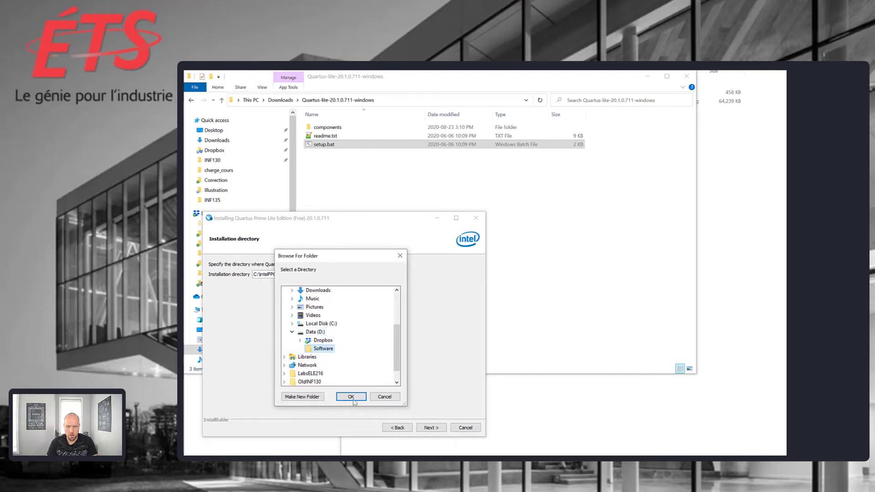
click(350, 400)
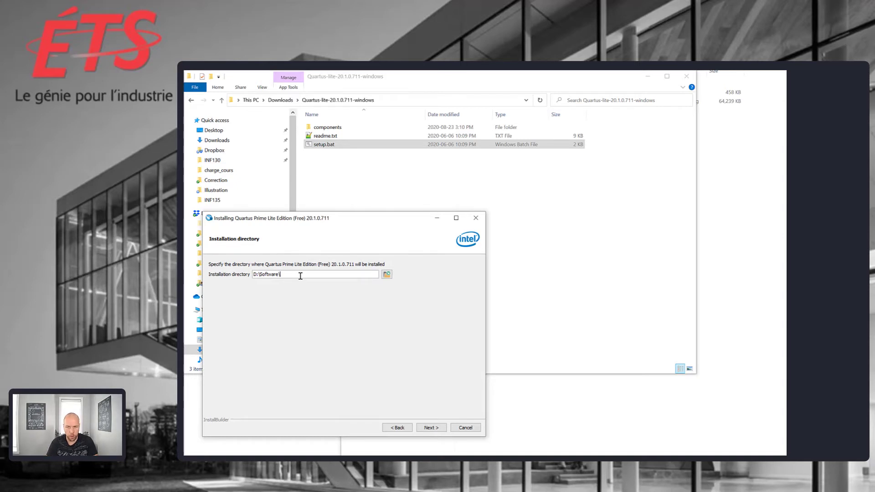
click(301, 276)
text(Quartus)
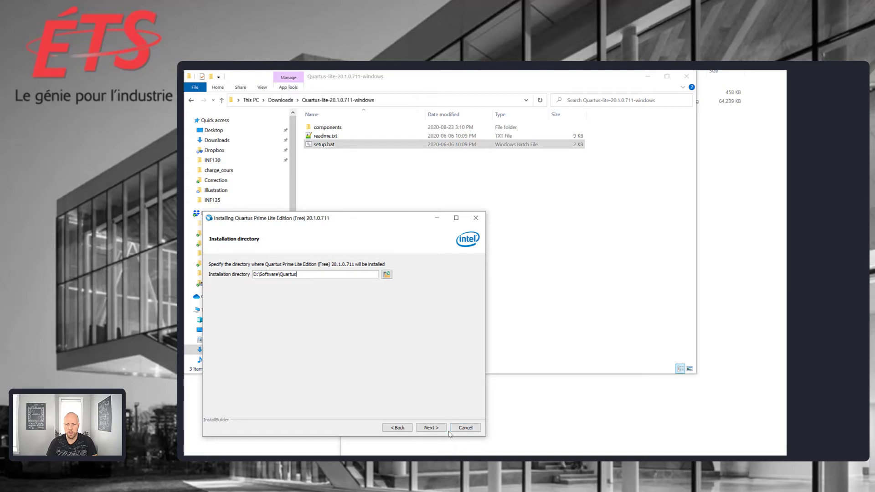
text(PrimeLite)
click(430, 428)
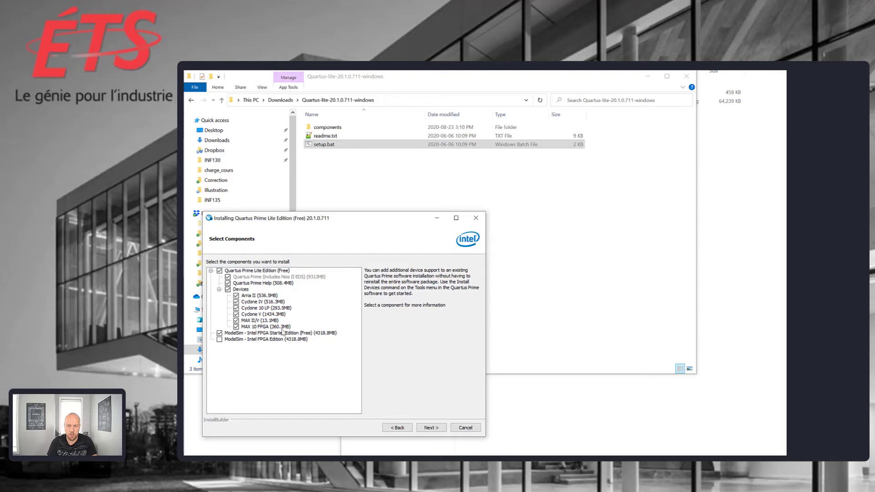
Keep the default components, including ModelSim - Intel FPGA Starter Edition, and start the installation
click(430, 427)
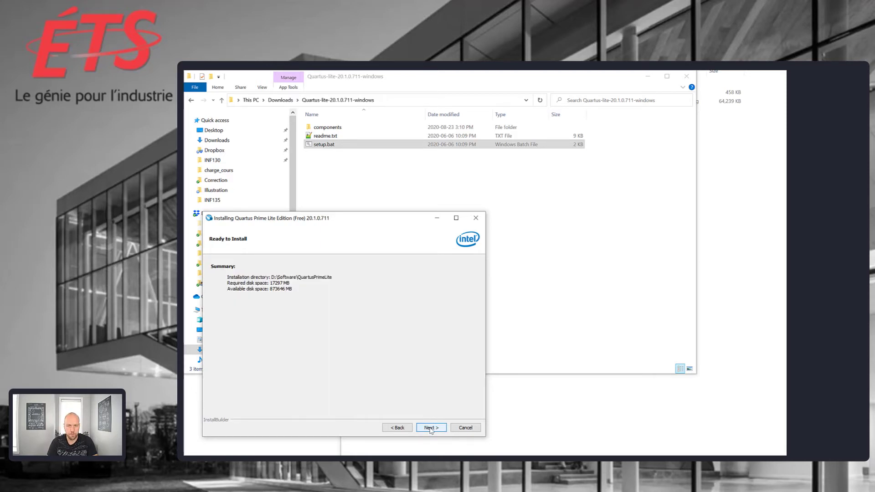
click(430, 427)
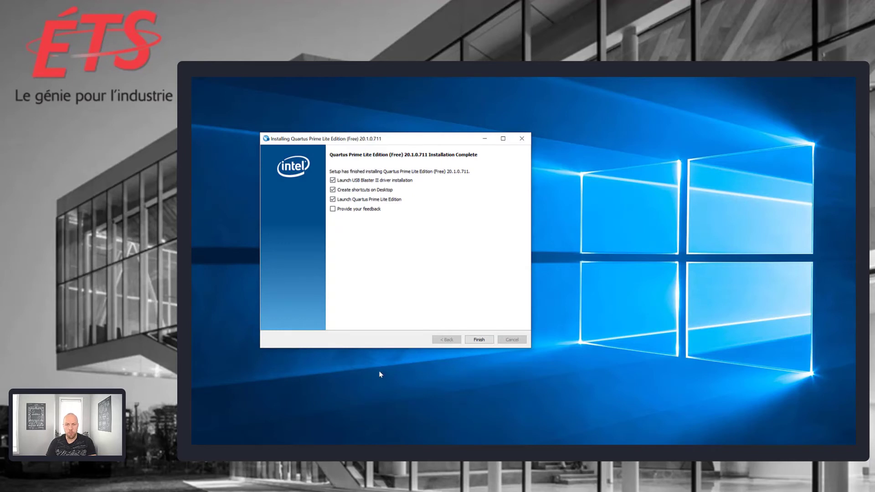
Finish the setup with desktop shortcuts and launching Quartus Prime turned off, keeping the USB Blaster II driver installation enabled
click(333, 190)
click(333, 199)
click(479, 341)
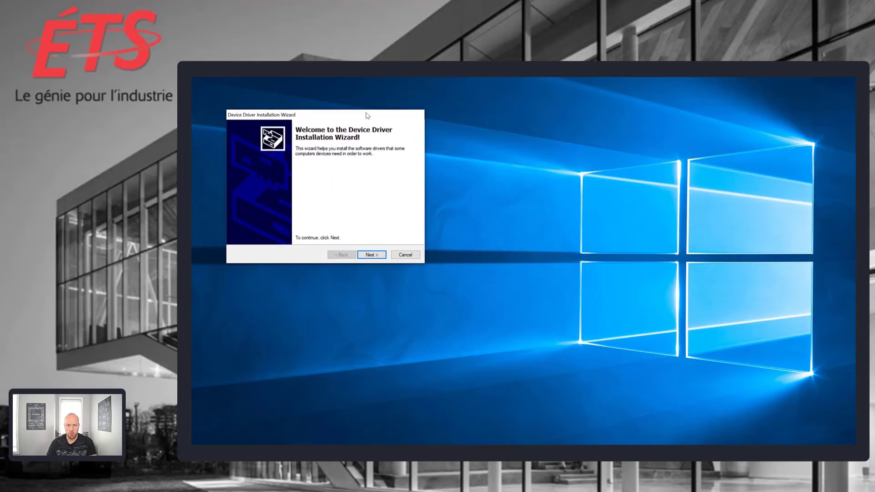
Install the Altera device driver through the Device Driver Installation Wizard and finish the wizard
click(373, 255)
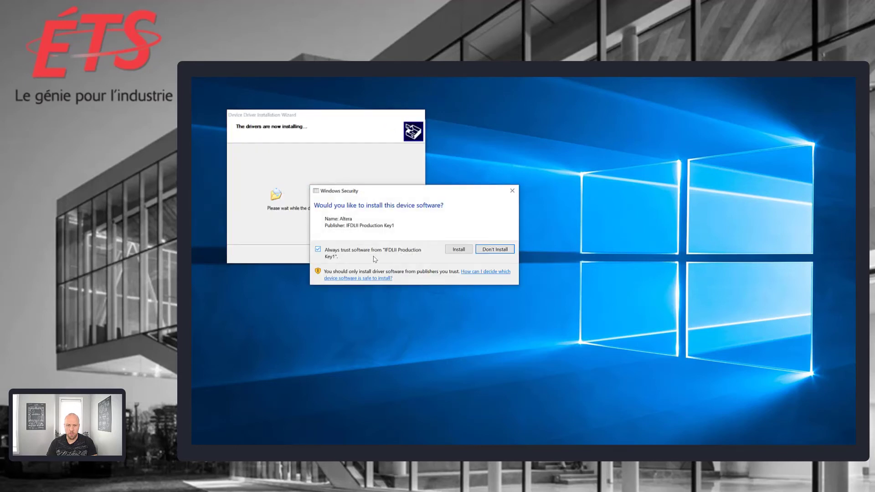
click(459, 252)
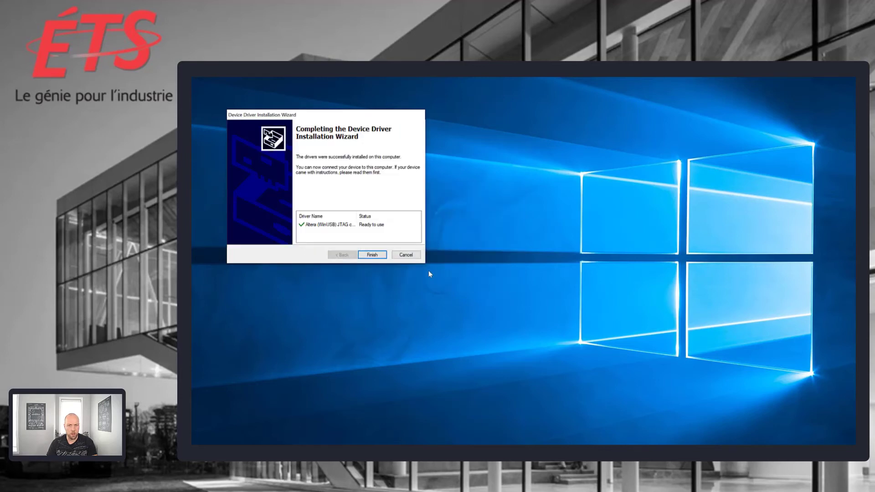
click(379, 258)
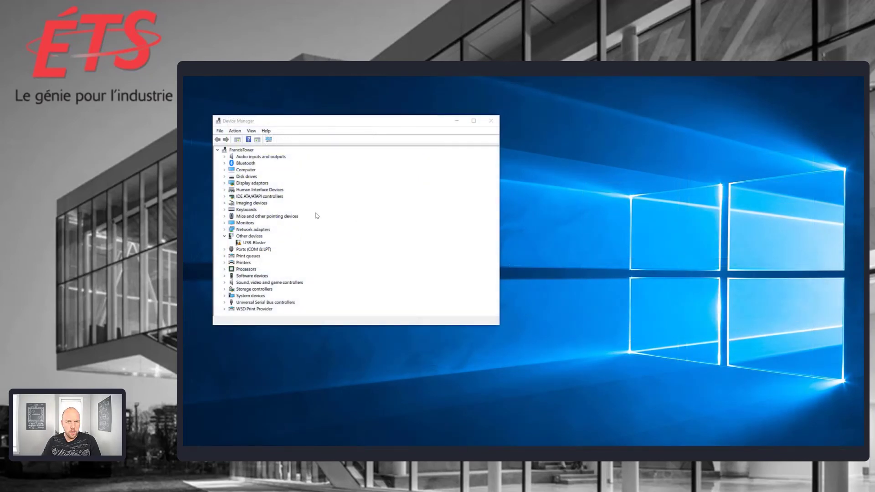
Start a driver update for the USB-Blaster device in Device Manager, choosing to browse the computer for driver software
click(252, 243)
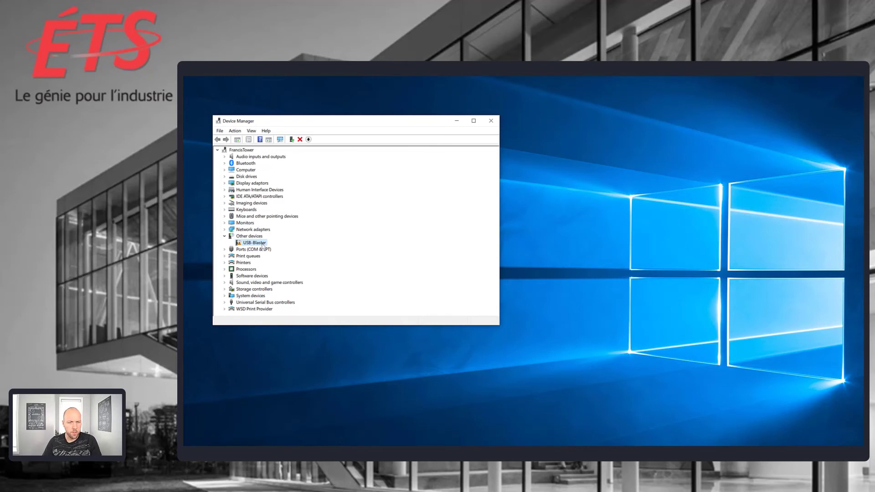
right_click(263, 245)
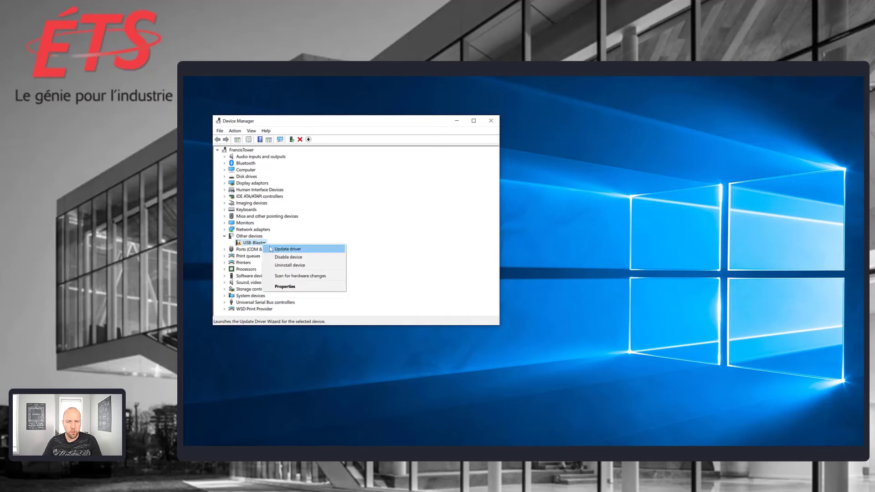
click(295, 251)
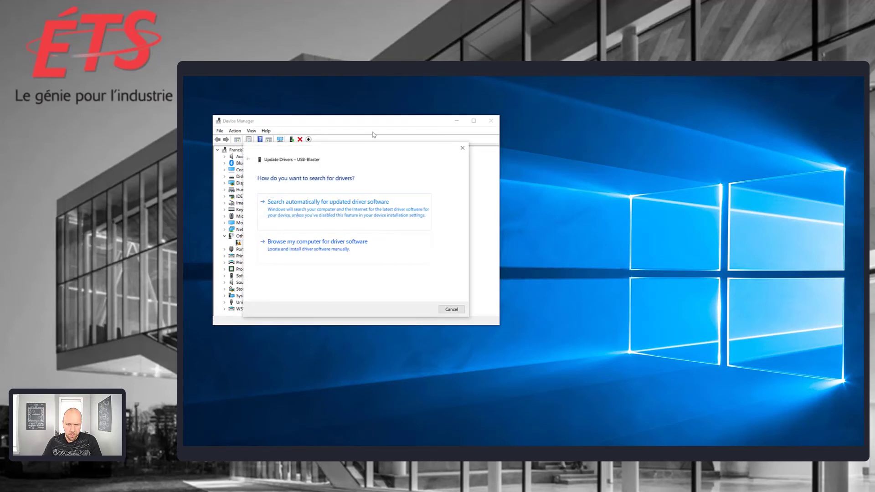
drag(378, 145, 663, 124)
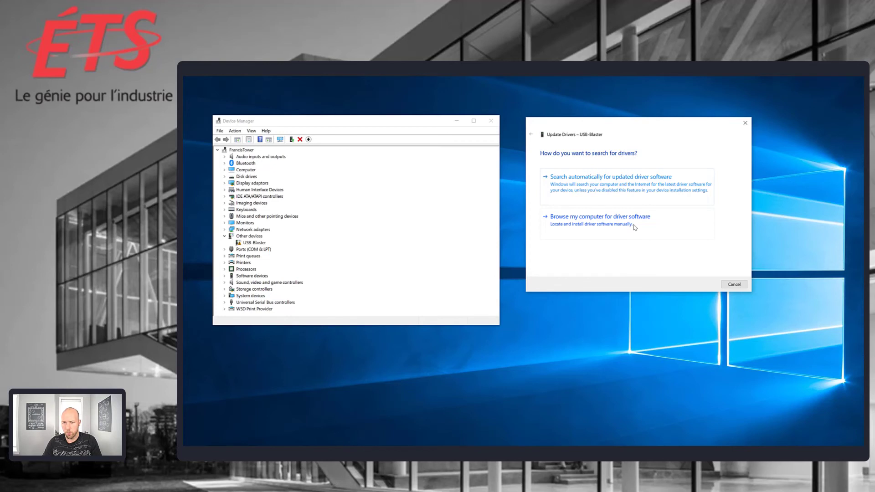
click(635, 228)
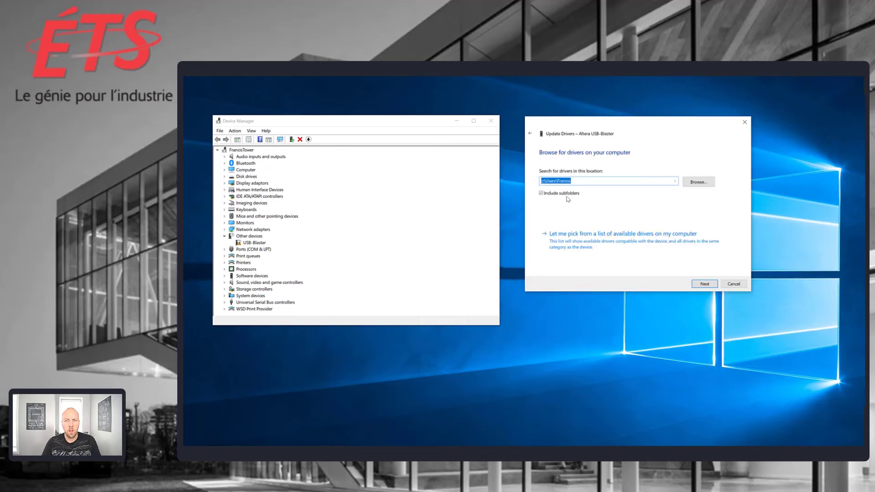
Browse for the driver location and go to the Software\QuartusPrimeLite folder on the Data (D:) drive
click(699, 181)
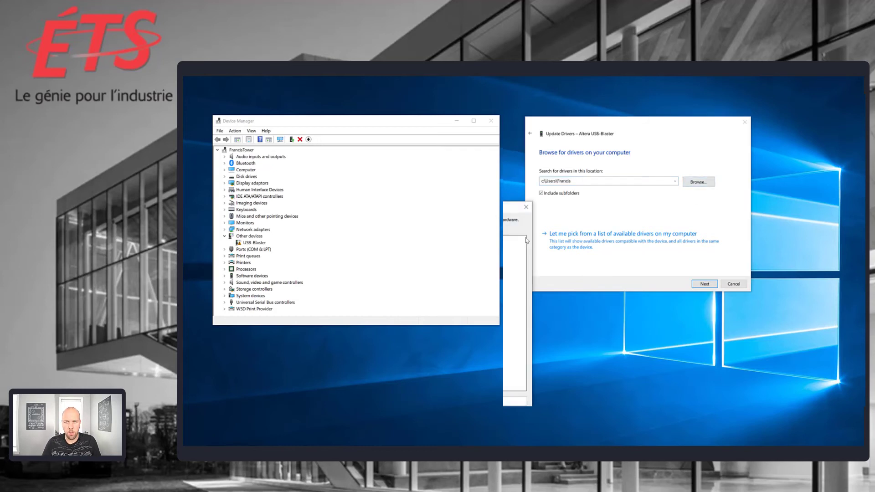
mouse_move(450, 209)
mouse_down()
mouse_move(572, 158)
mouse_move(561, 123)
mouse_up()
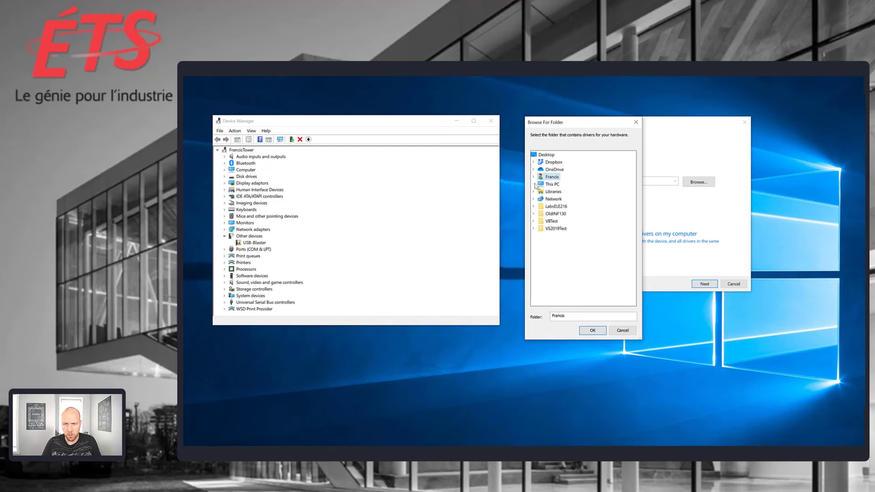
click(535, 184)
click(541, 252)
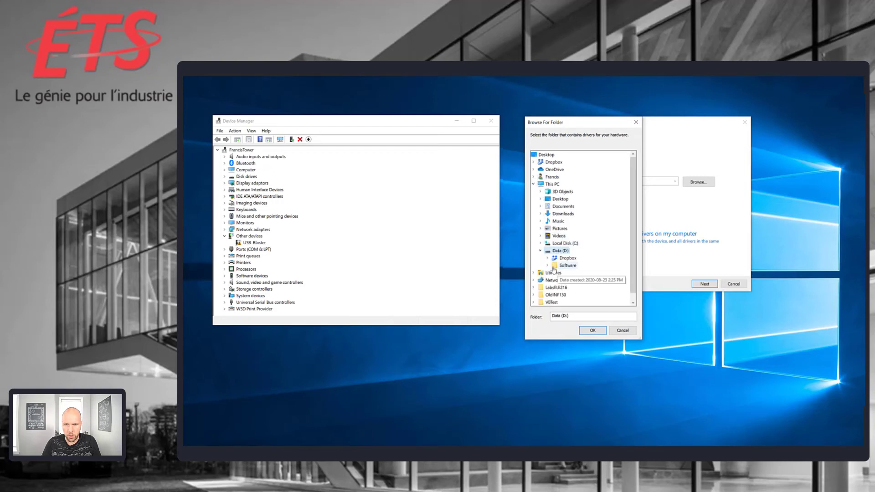
click(548, 265)
click(555, 272)
click(582, 244)
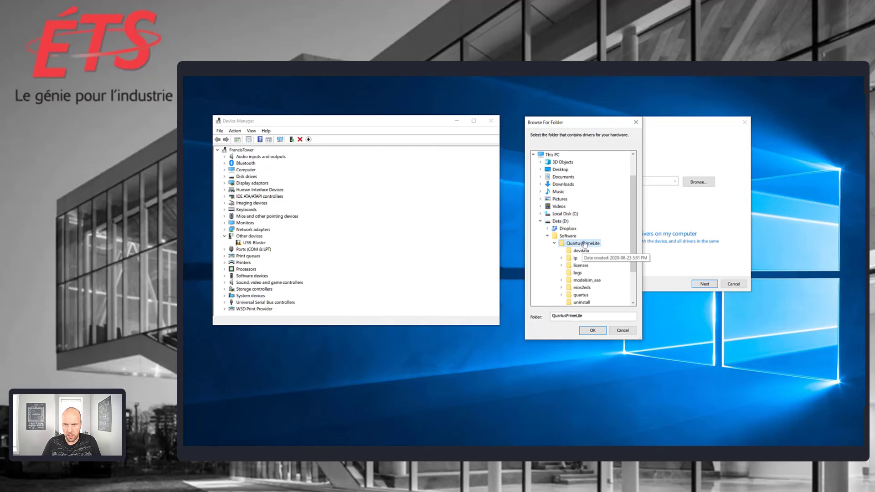
Choose the quartus\drivers\usb-blaster folder inside QuartusPrimeLite as the driver location and proceed with the driver installation
drag(633, 223, 630, 248)
click(562, 251)
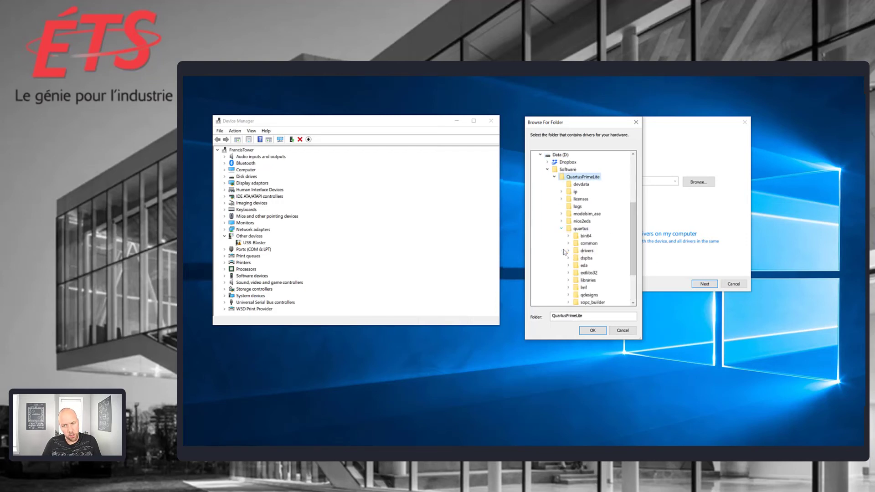
scroll(565, 252, down, 2)
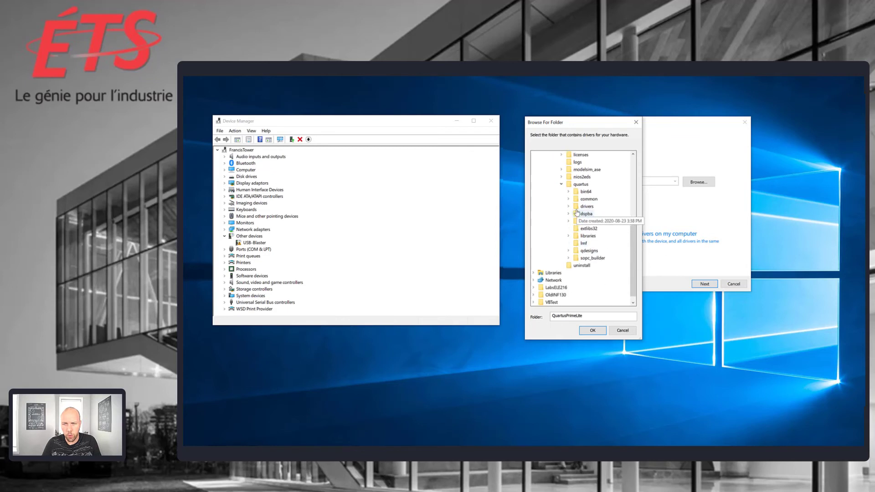
click(569, 207)
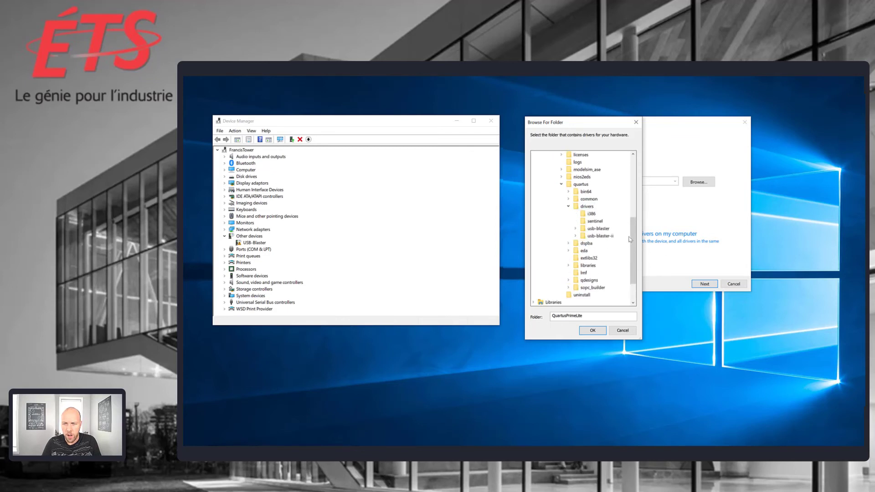
drag(635, 240, 636, 228)
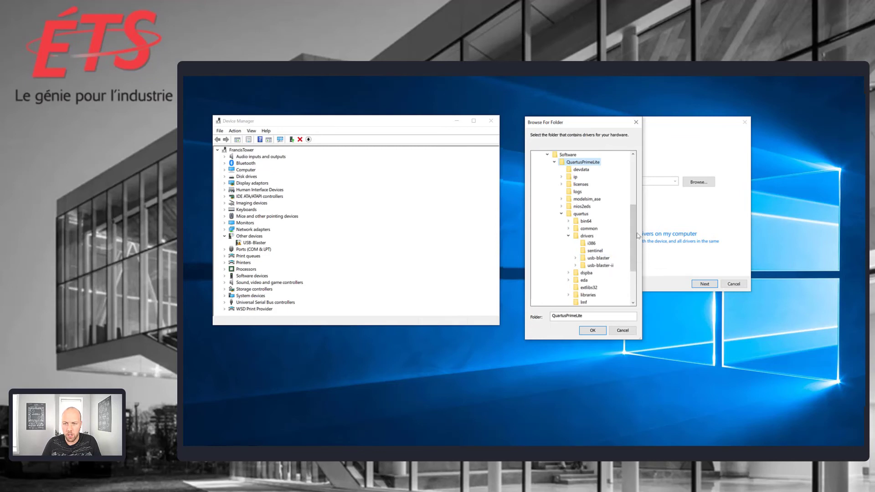
drag(635, 240, 636, 223)
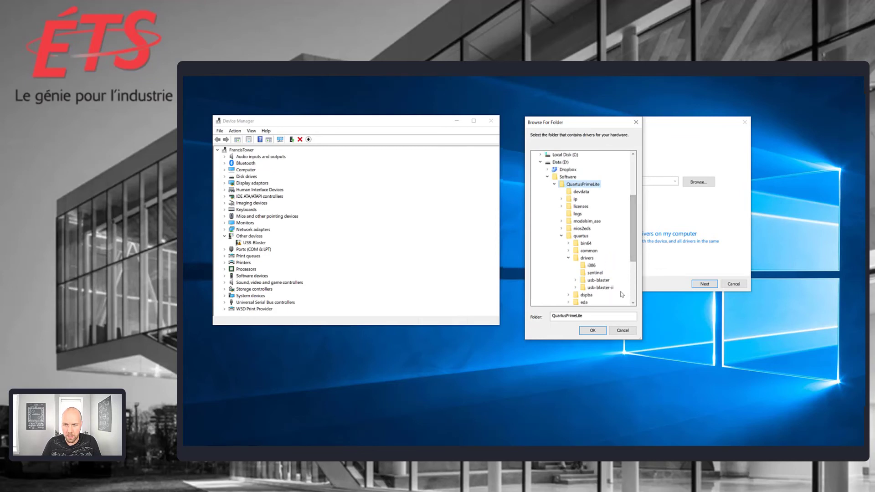
double_click(598, 280)
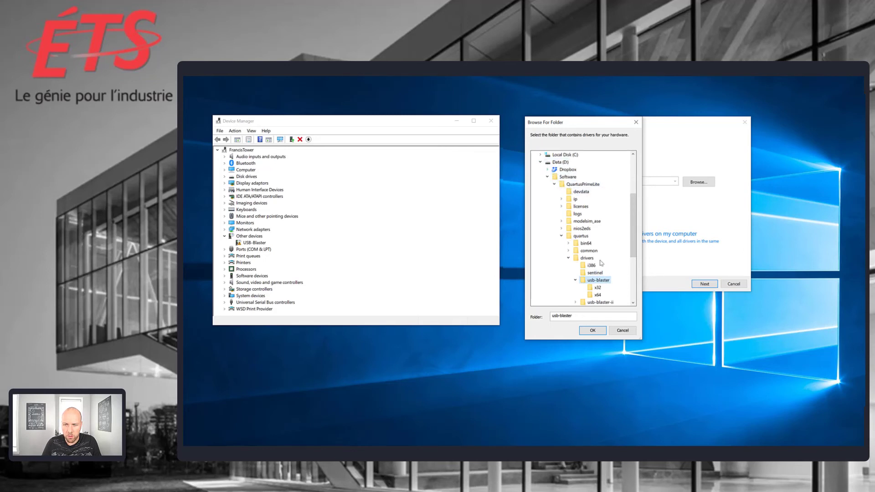
click(592, 331)
click(707, 285)
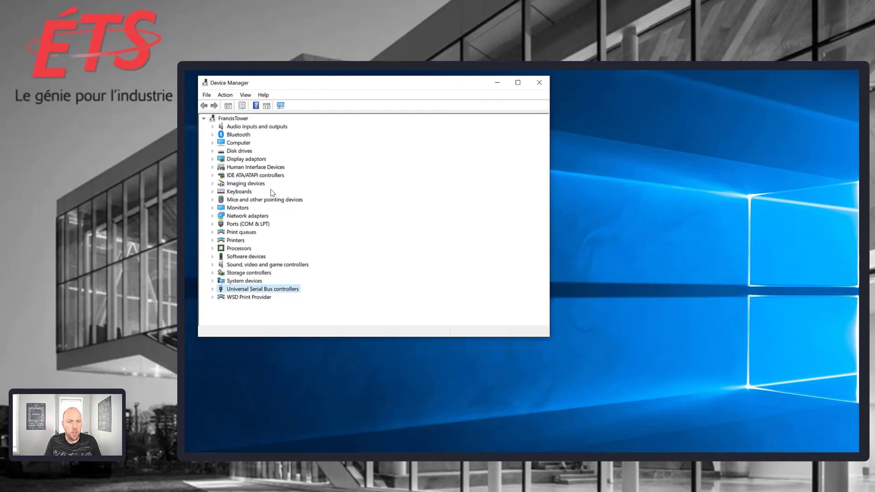
Check the Altera USB-Blaster entry among the Universal Serial Bus controllers in Device Manager
click(212, 290)
click(276, 224)
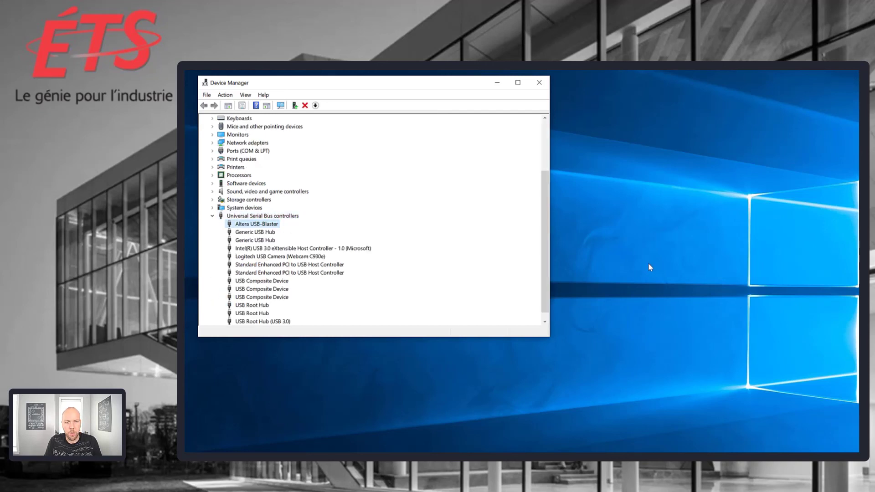